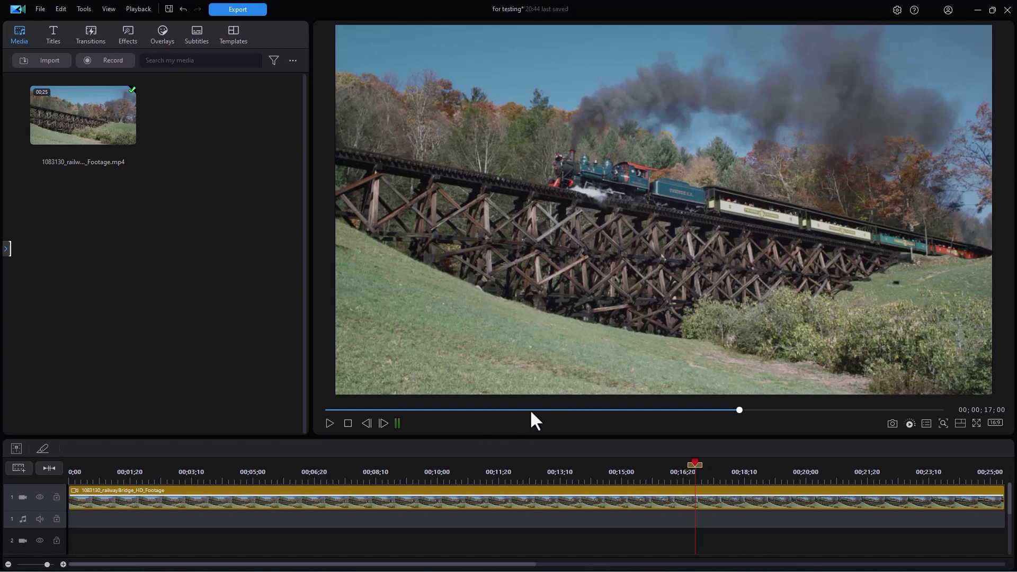
- Move the playhead to 00;00;16;00 and add a timeline marker there
{"action": "left_click", "coordinate": [330, 423]}
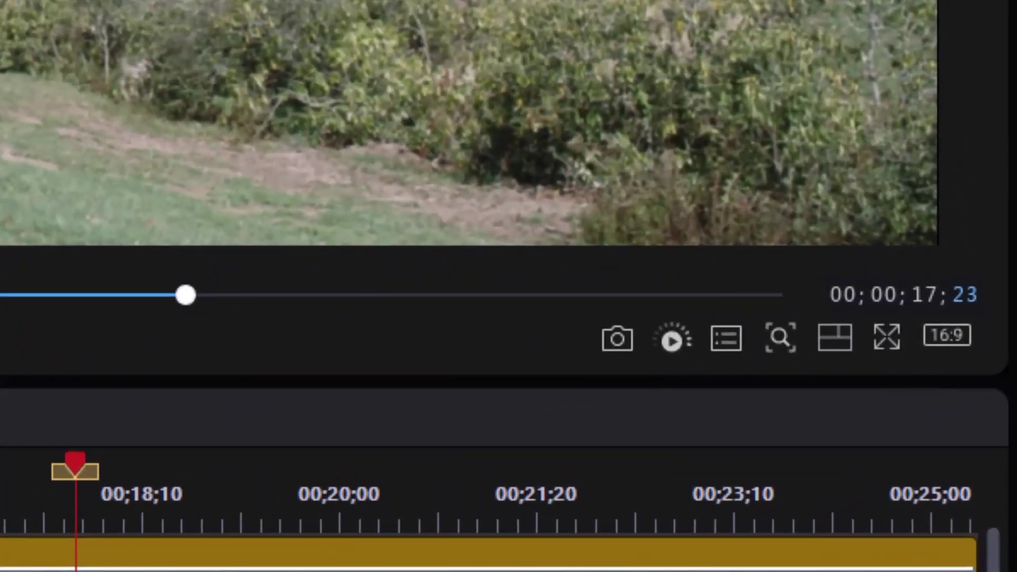
{"action": "type", "text": "00"}
{"action": "type", "text": "16"}
{"action": "key", "text": "Return"}
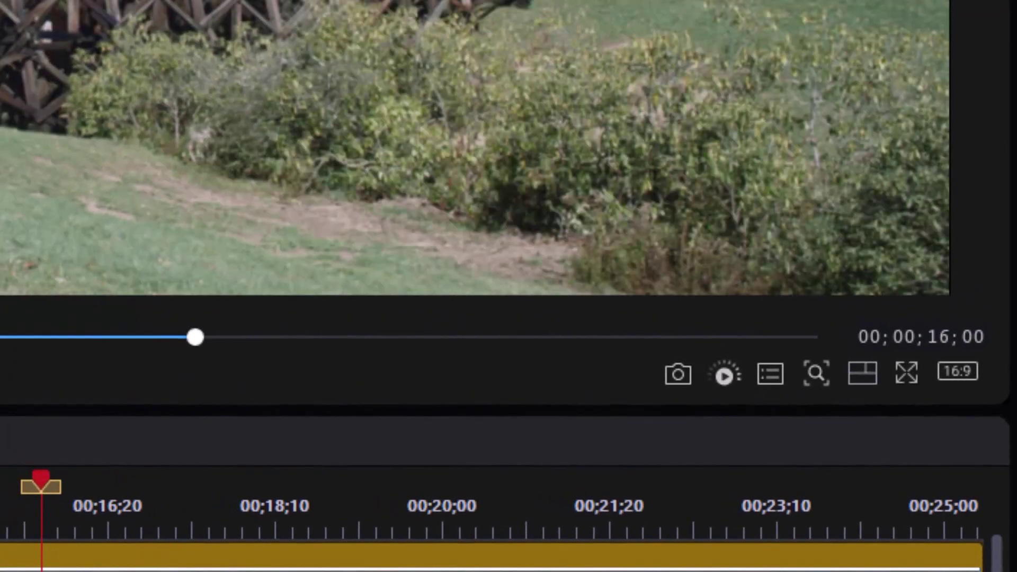
{"action": "key", "text": "m"}
- Move the playhead to 00;00;19;00 and add a second timeline marker there
{"action": "type", "text": "25"}
{"action": "type", "text": "19"}
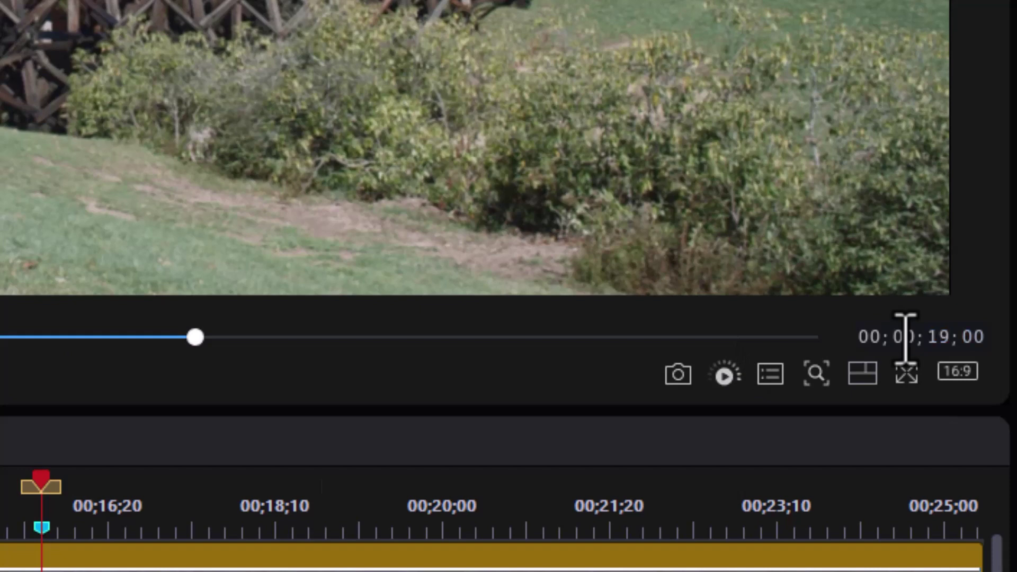
{"action": "key", "text": "Return"}
{"action": "key", "text": "ctrl+F9"}
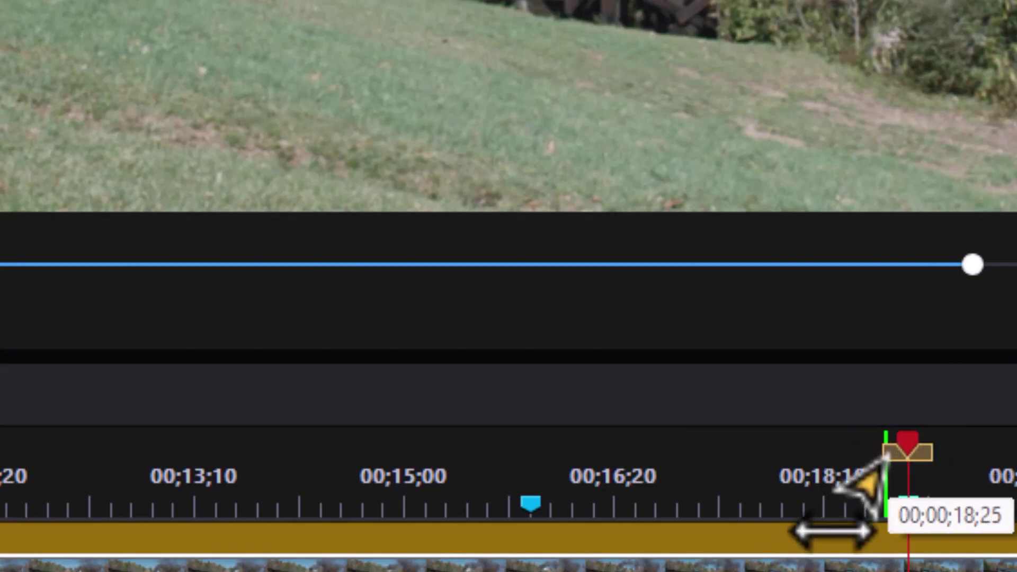
{"action": "key", "text": "m"}
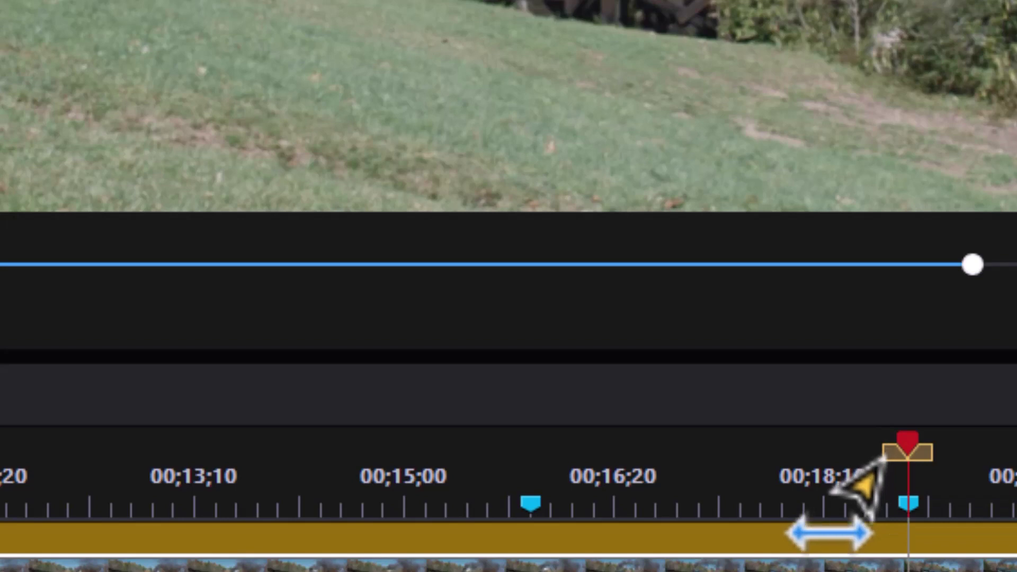
- Select the timeline range between the 16-second and 19-second markers and open the image export settings for it
{"action": "left_click_drag", "start_coordinate": [874, 460], "coordinate": [517, 482]}
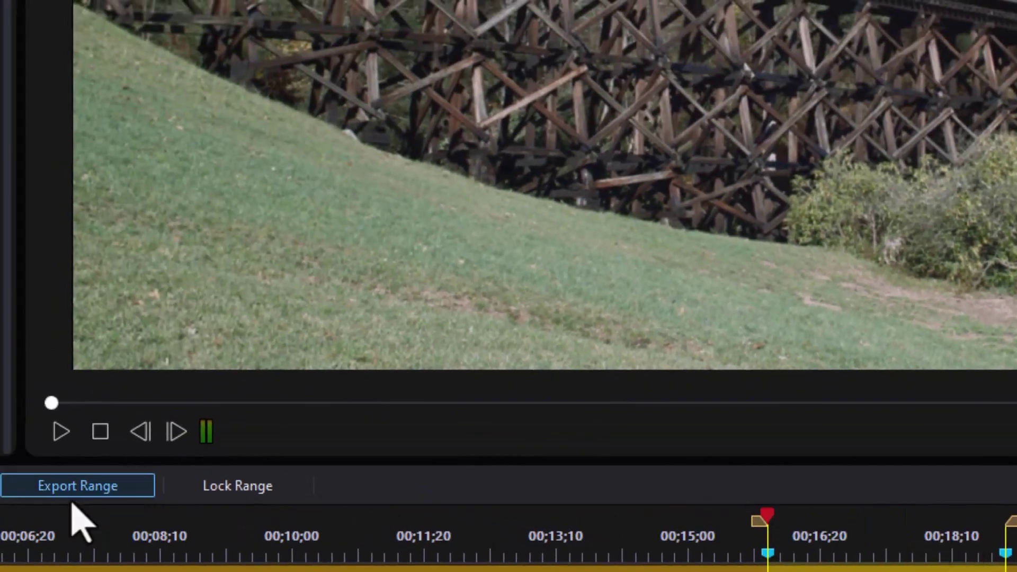
{"action": "left_click", "coordinate": [65, 491]}
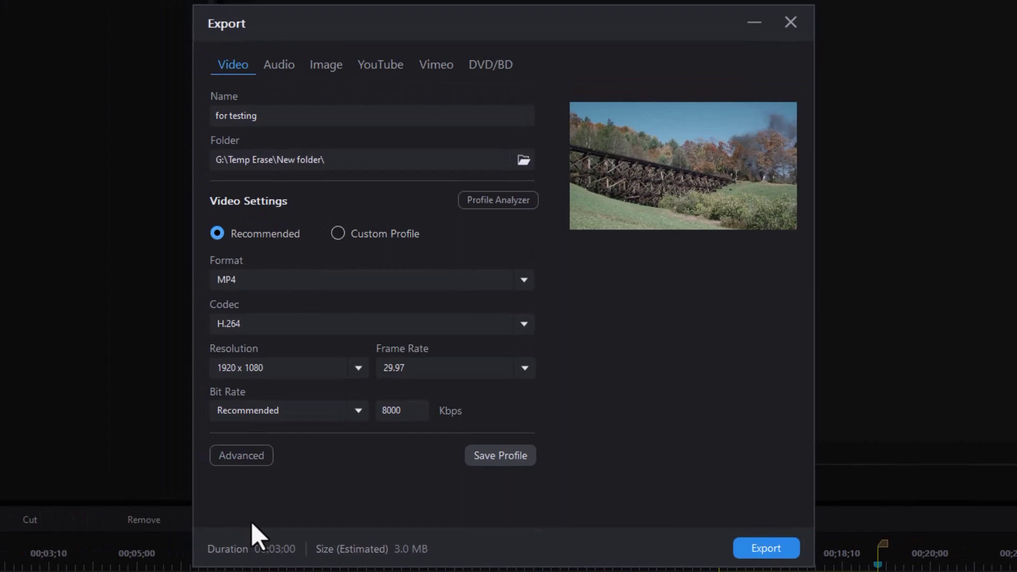
{"action": "left_click", "coordinate": [330, 62]}
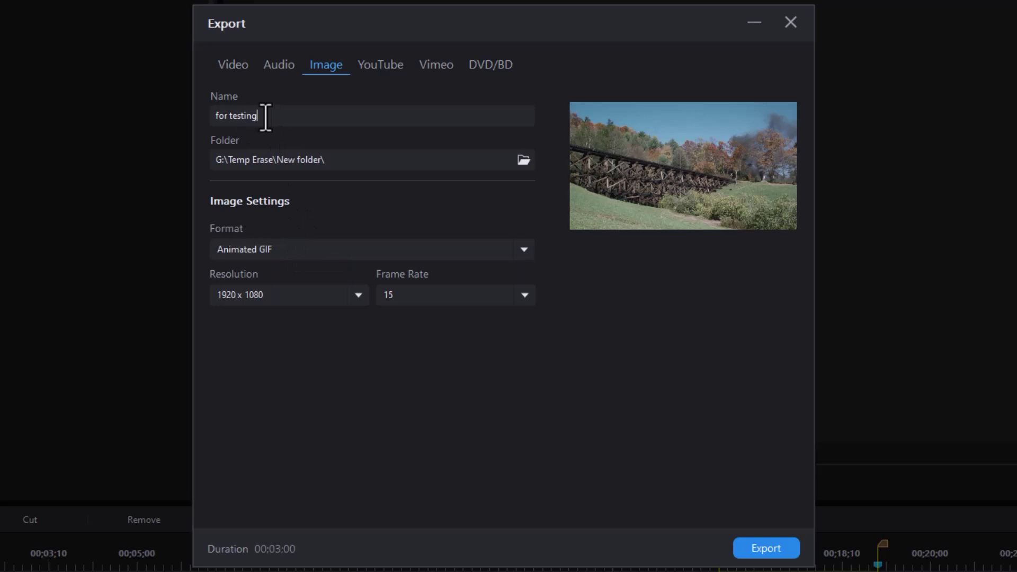
- Export the selected range as an animated GIF named train1 at 800 x 450 resolution and 24 fps
{"action": "left_click_drag", "start_coordinate": [268, 116], "coordinate": [187, 117]}
{"action": "type", "text": "train1"}
{"action": "left_click", "coordinate": [358, 296]}
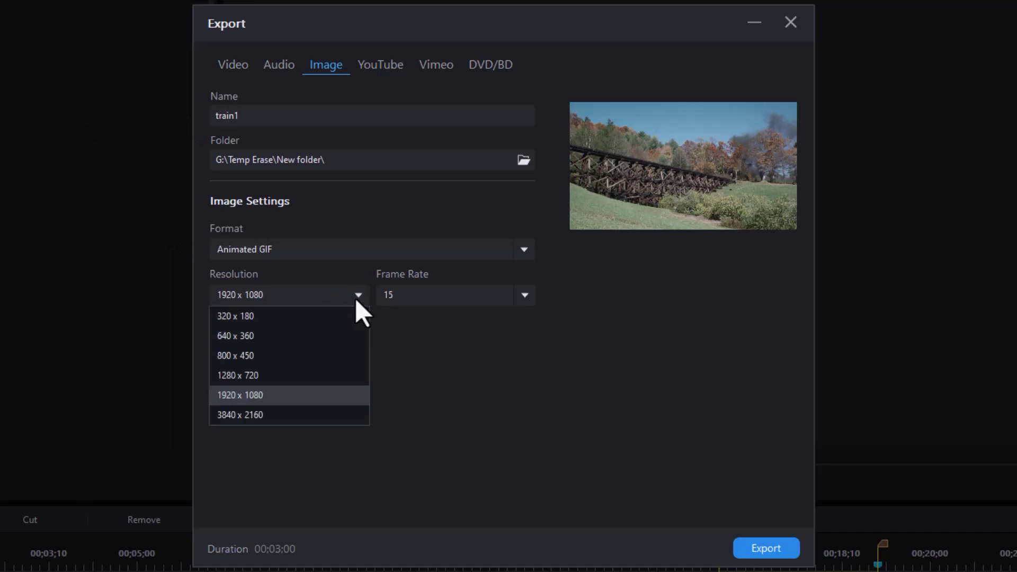
{"action": "left_click", "coordinate": [332, 358]}
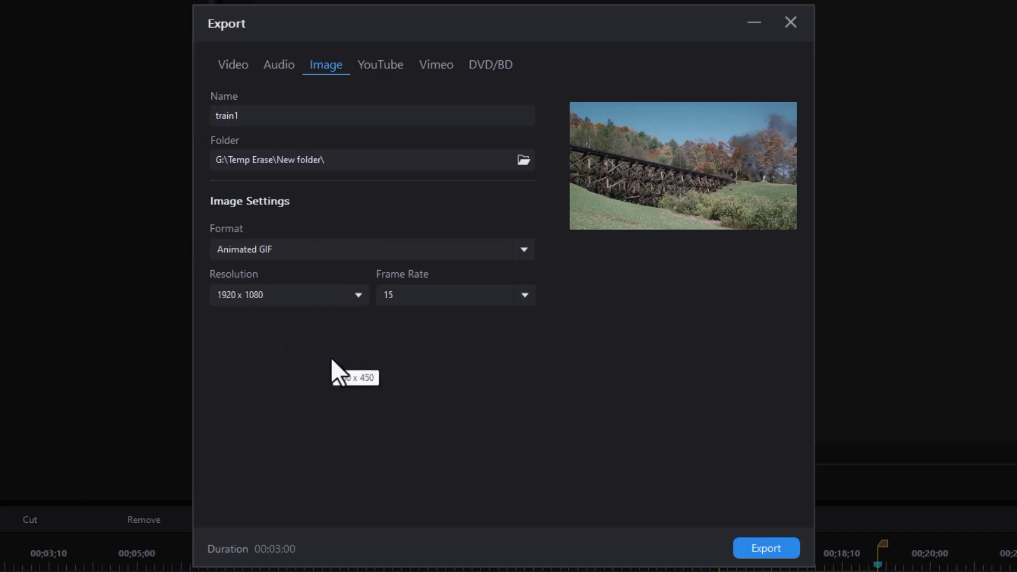
{"action": "left_click", "coordinate": [530, 296]}
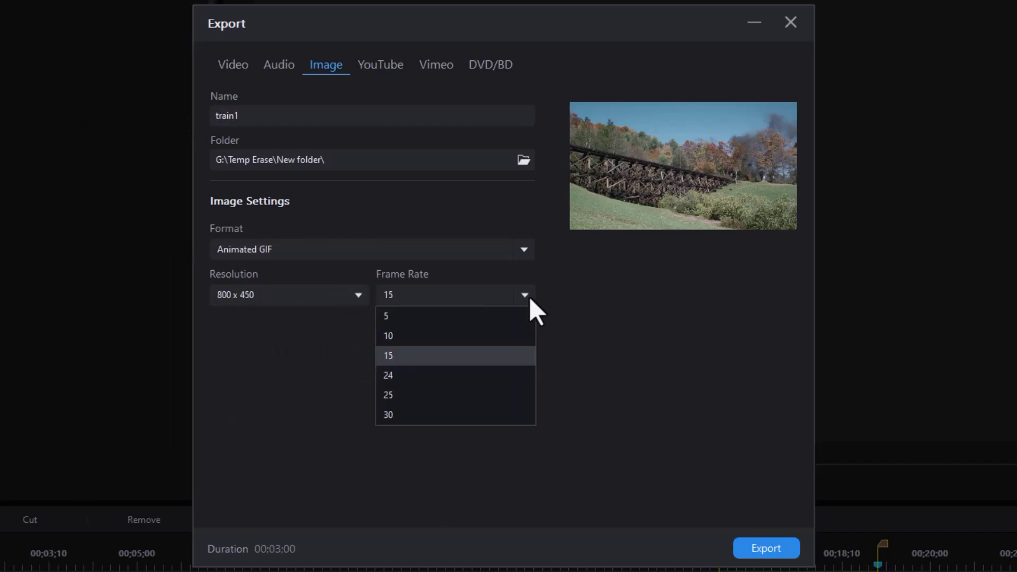
{"action": "left_click", "coordinate": [465, 373]}
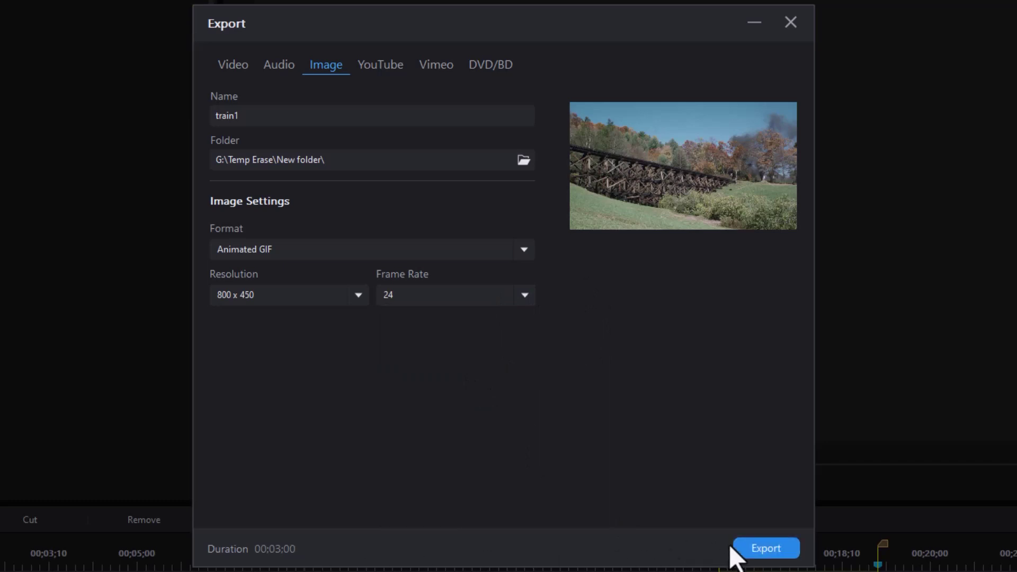
{"action": "left_click", "coordinate": [766, 550]}
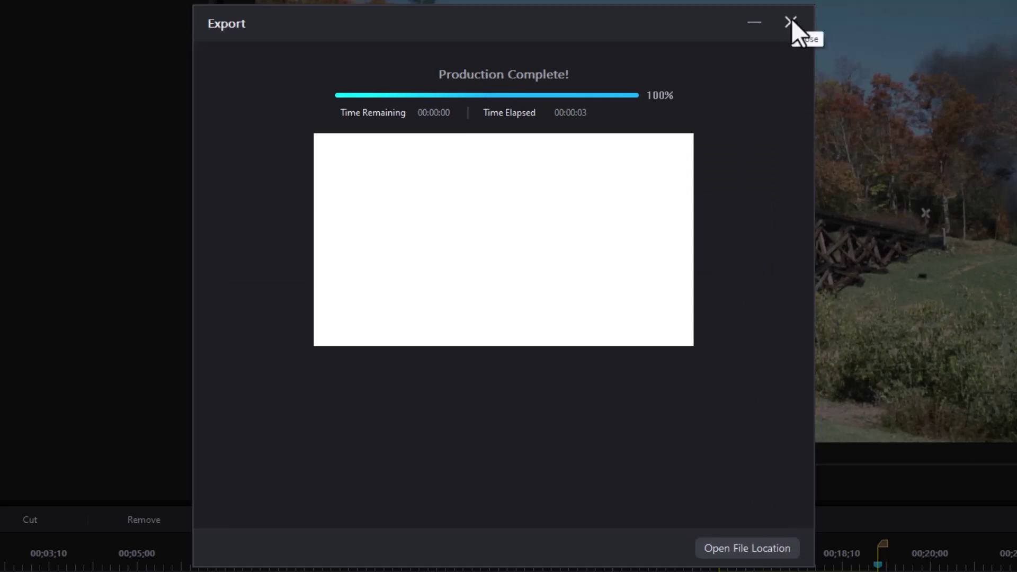
- View the exported train1.GIF from its file location, and close the export dialog
{"action": "left_click", "coordinate": [741, 549]}
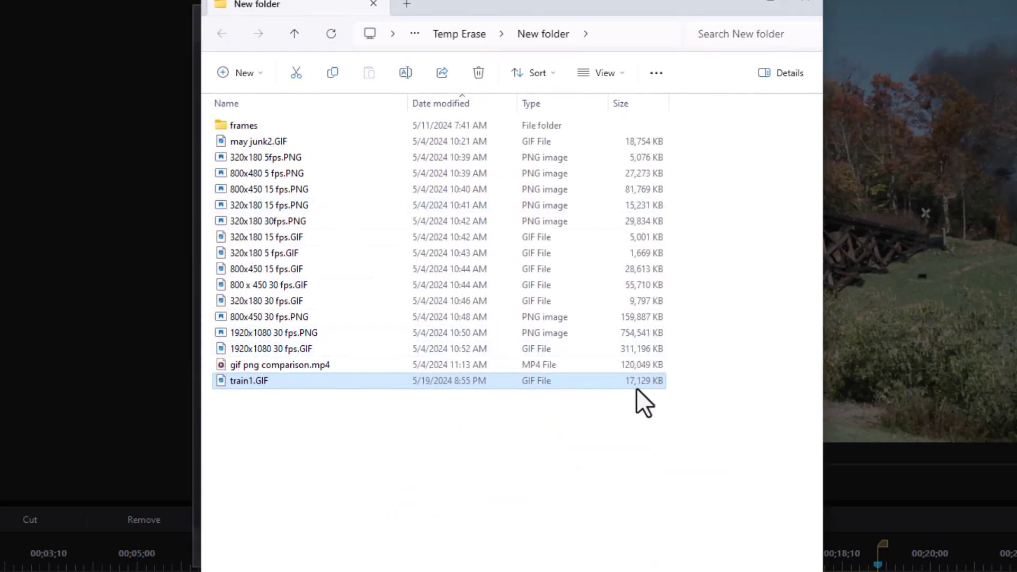
{"action": "double_click", "coordinate": [342, 379]}
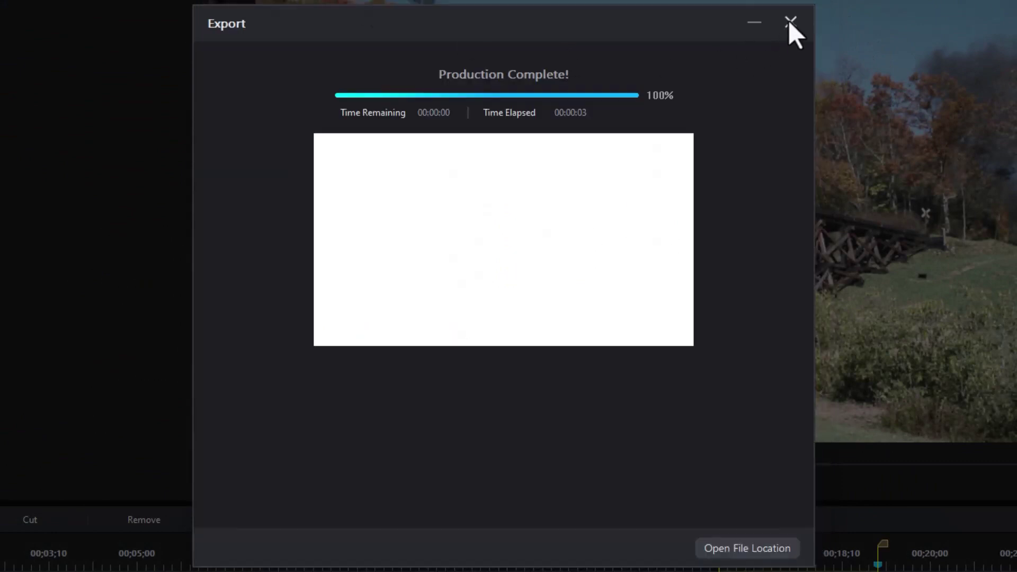
{"action": "left_click", "coordinate": [790, 21]}
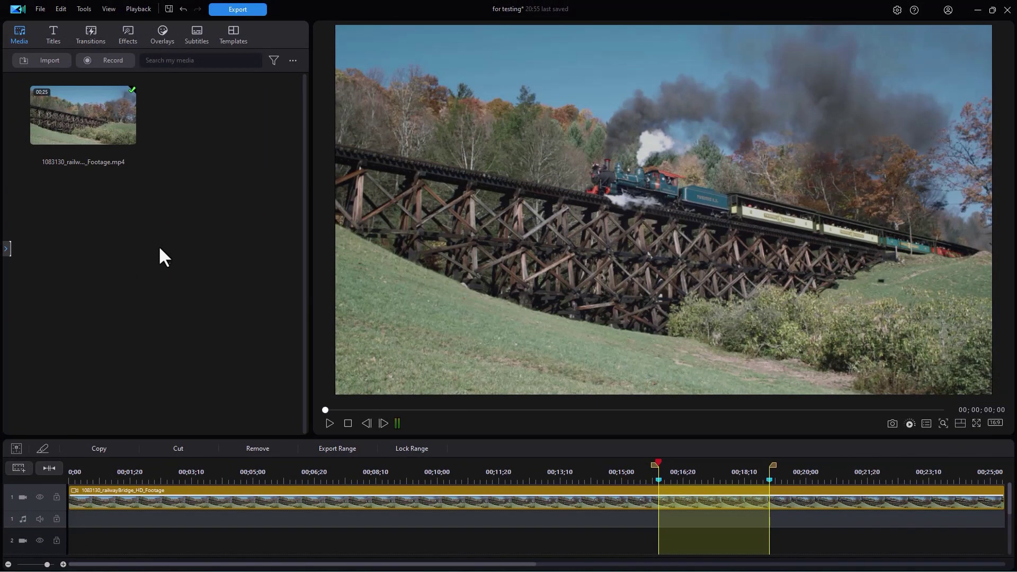
- Set up an image export of the selected range in Animated PNG format with the name train2
{"action": "left_click", "coordinate": [346, 448]}
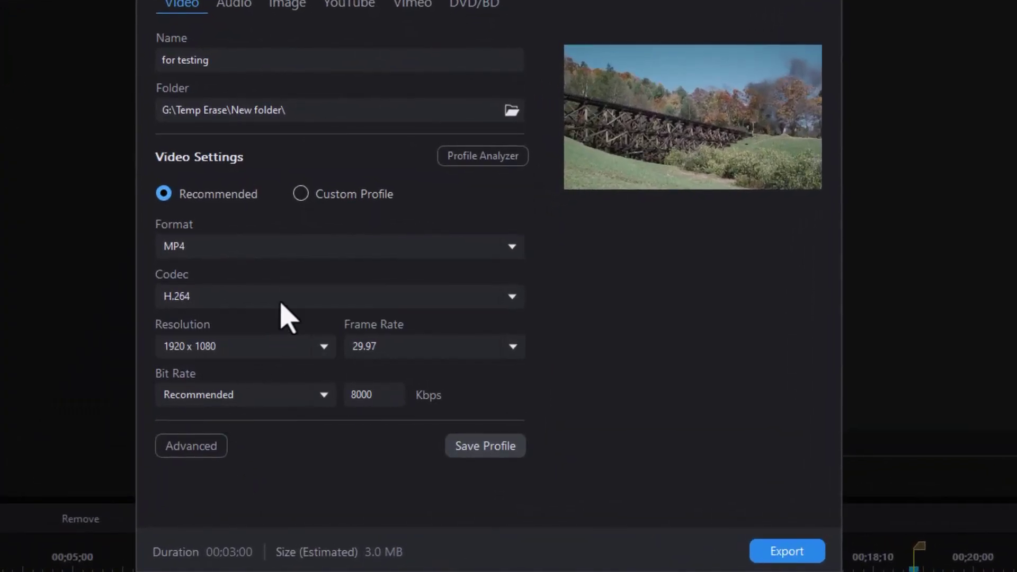
{"action": "left_click", "coordinate": [288, 5]}
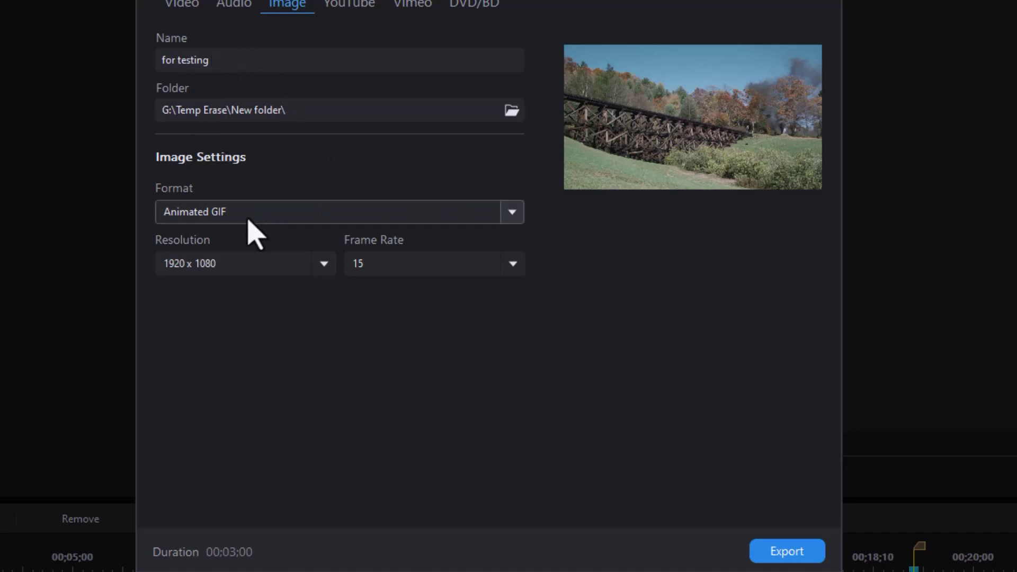
{"action": "left_click", "coordinate": [512, 213]}
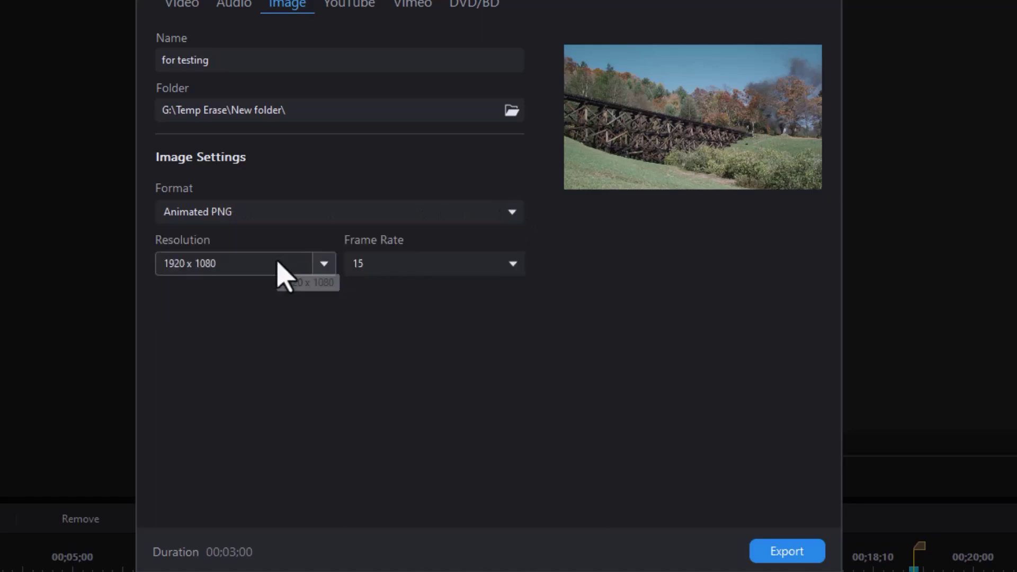
{"action": "left_click_drag", "start_coordinate": [208, 59], "coordinate": [58, 58]}
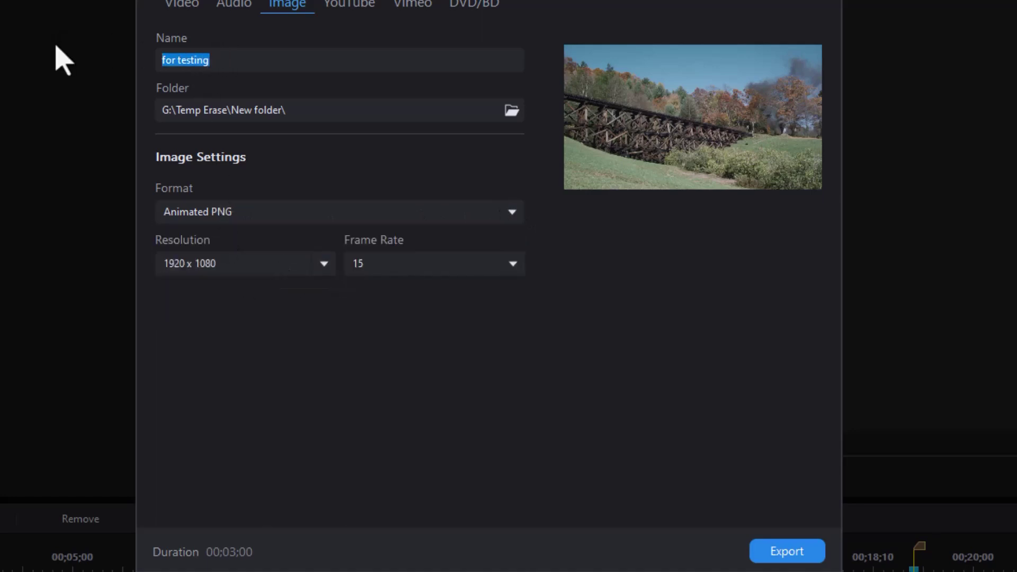
{"action": "type", "text": "train2"}
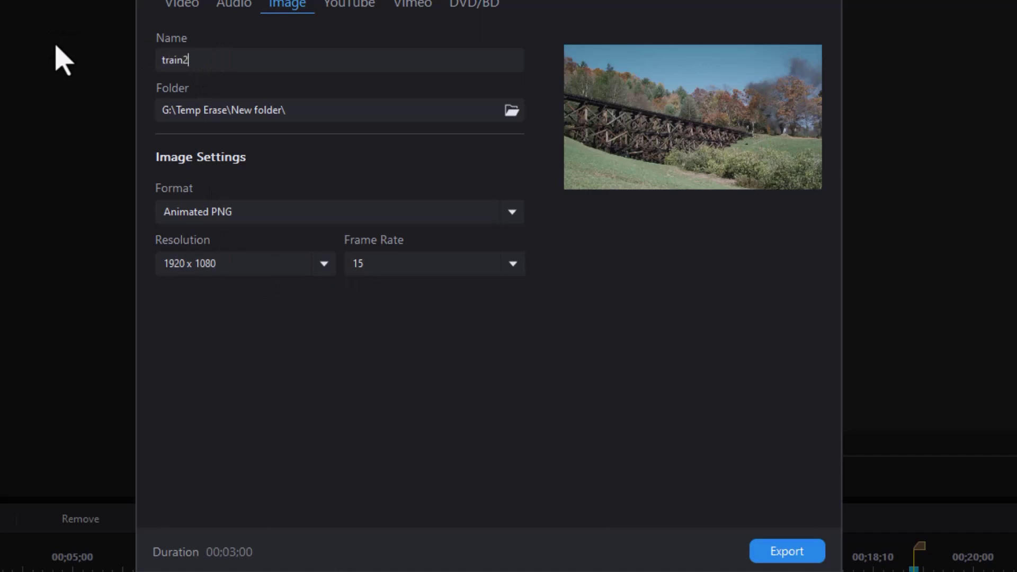
- Set the resolution to 800 x 450 and the frame rate to 24, and export the animated PNG
{"action": "left_click", "coordinate": [332, 267]}
{"action": "left_click", "coordinate": [291, 339]}
{"action": "left_click", "coordinate": [514, 267]}
{"action": "left_click", "coordinate": [450, 362]}
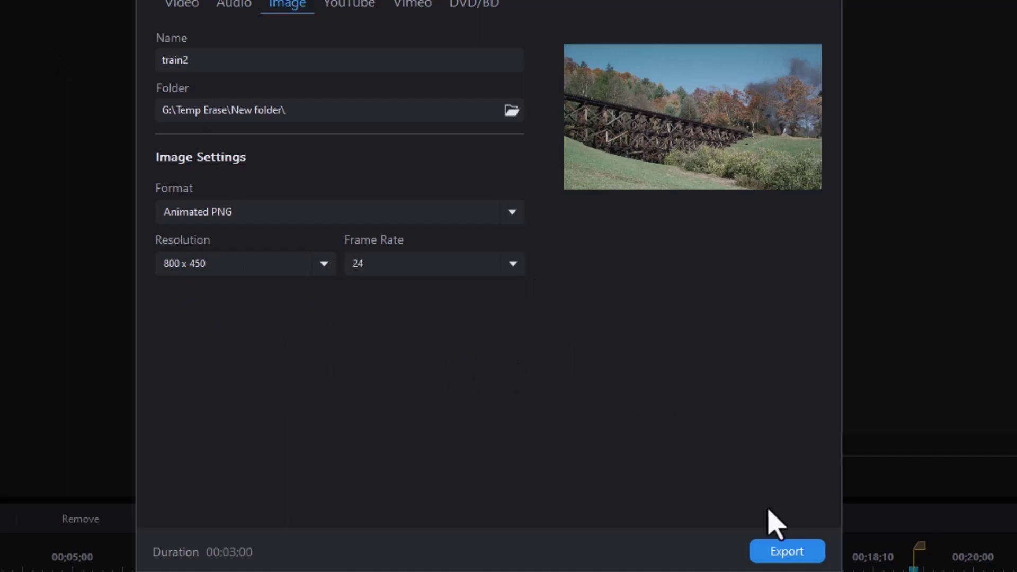
{"action": "left_click", "coordinate": [779, 553]}
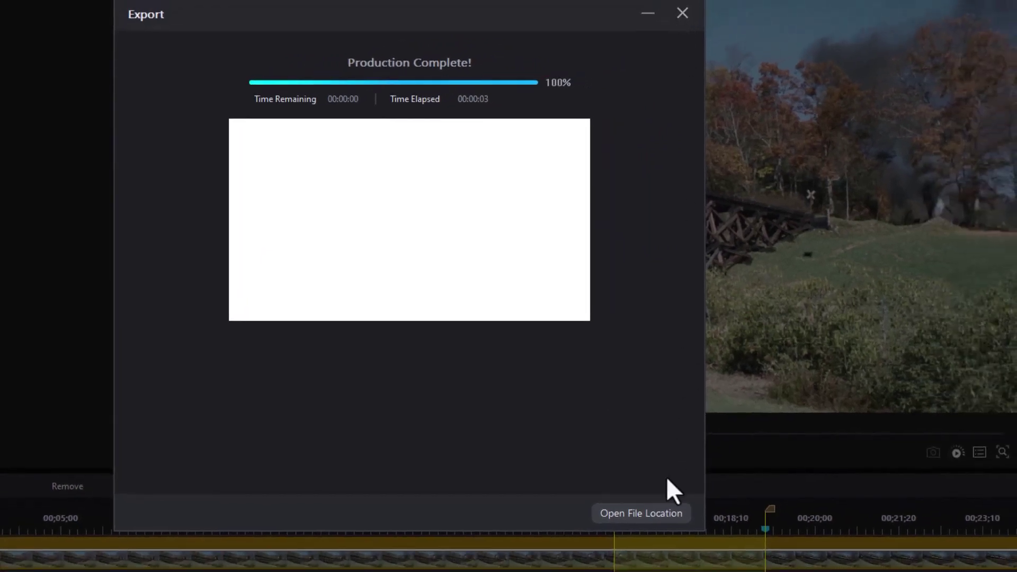
- View the exported train2.PNG from its file location, and close the image viewer and the export dialog
{"action": "left_click", "coordinate": [646, 513]}
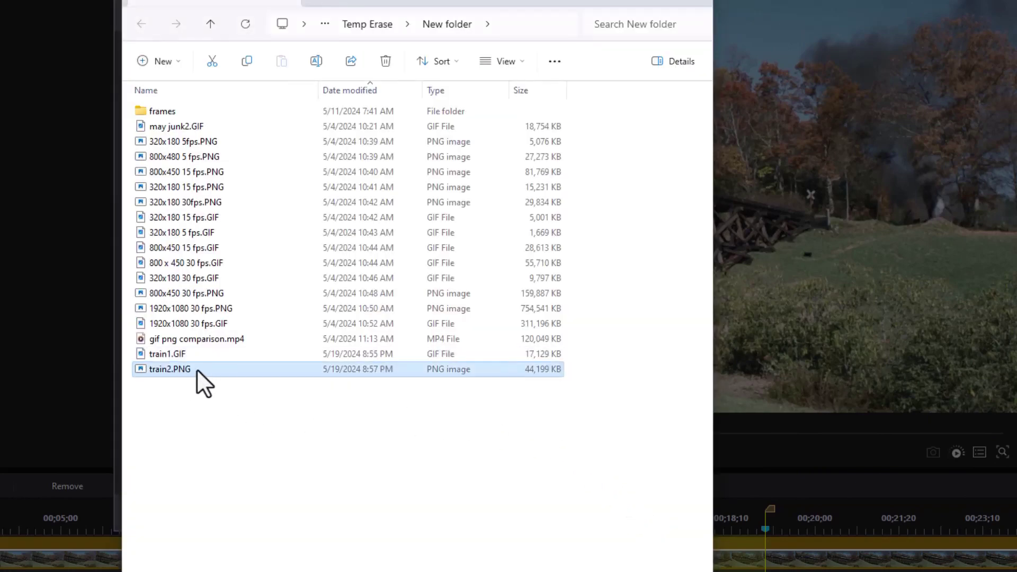
{"action": "double_click", "coordinate": [196, 369]}
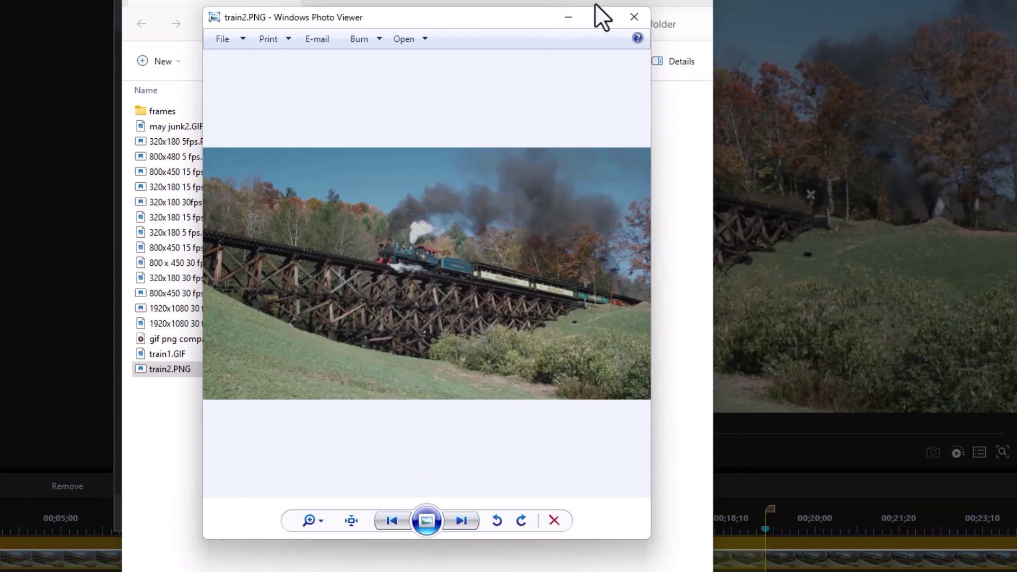
{"action": "left_click", "coordinate": [632, 18]}
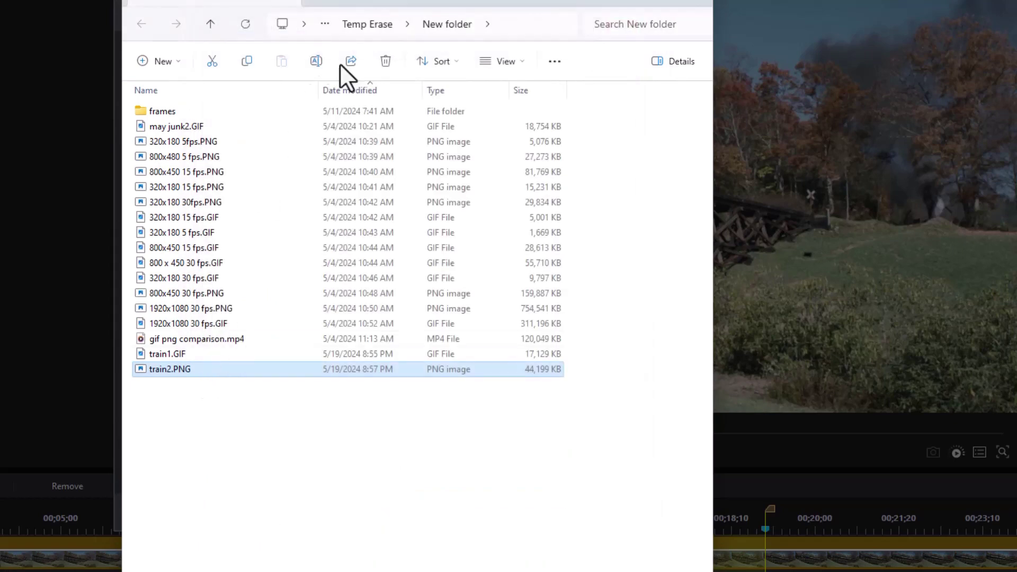
{"action": "left_click_drag", "start_coordinate": [379, 1], "coordinate": [13, 45]}
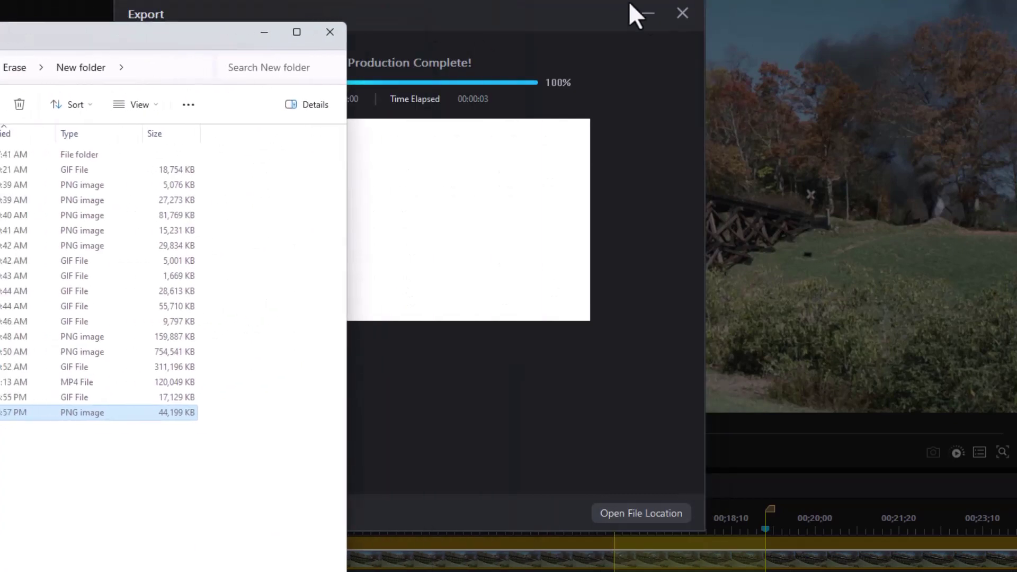
{"action": "left_click", "coordinate": [682, 13]}
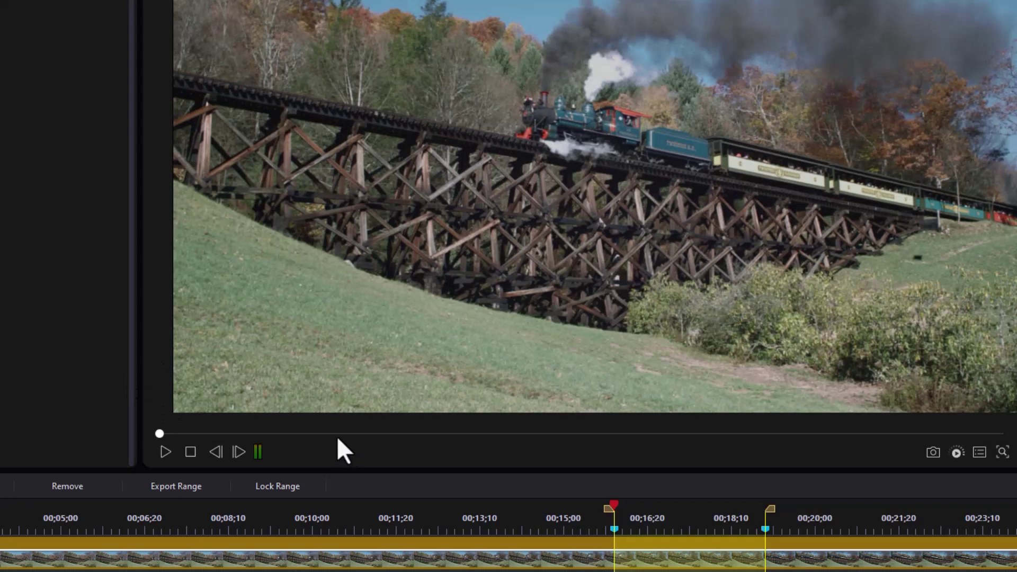
- Switch to File Explorer and import train2.PNG from New folder into the media library
{"action": "key", "text": "alt+Tab"}
{"action": "key", "text": "alt+Tab"}
{"action": "key", "text": "alt+Tab"}
{"action": "key", "text": "alt+Tab"}
{"action": "key", "text": "alt+Tab"}
{"action": "key", "text": "alt+Tab"}
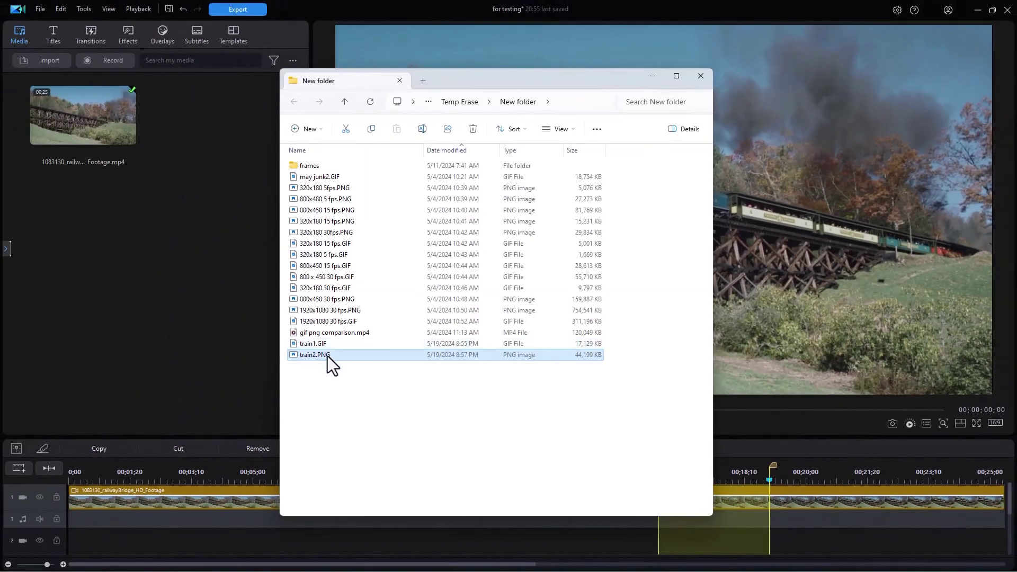
{"action": "left_click_drag", "start_coordinate": [322, 353], "coordinate": [170, 290]}
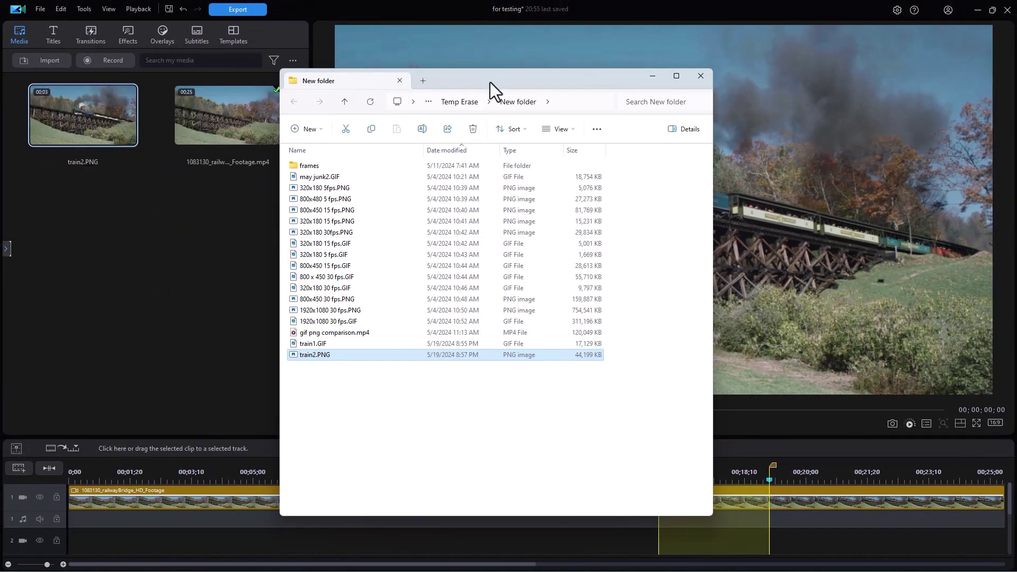
- Play train2.PNG from the media library in the preview to check its animation
{"action": "left_click", "coordinate": [95, 138]}
{"action": "key", "text": "space"}
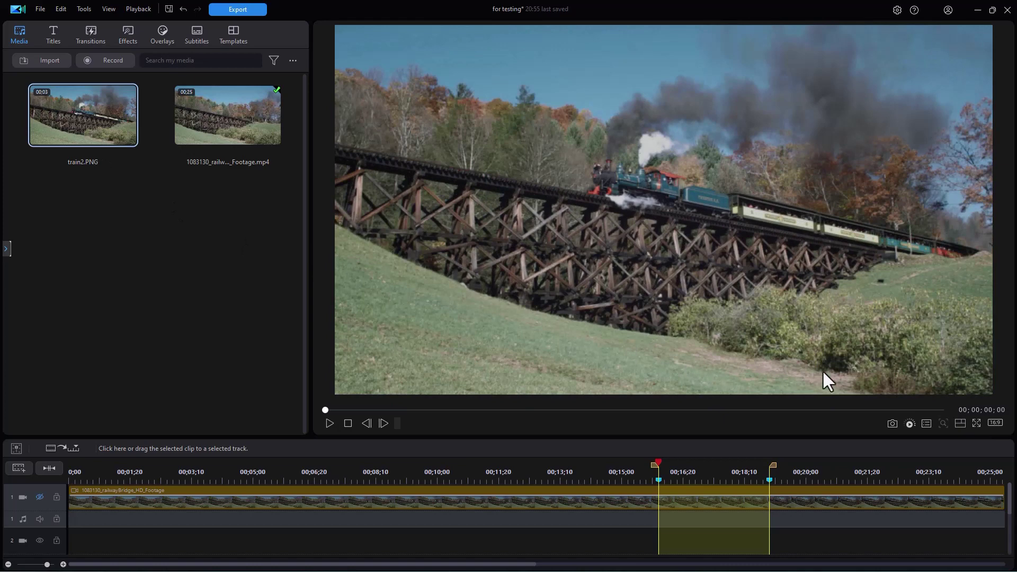
{"action": "left_click", "coordinate": [329, 422]}
- Switch back to the File Explorer window with the exported train files
{"action": "key", "text": "alt+Tab"}
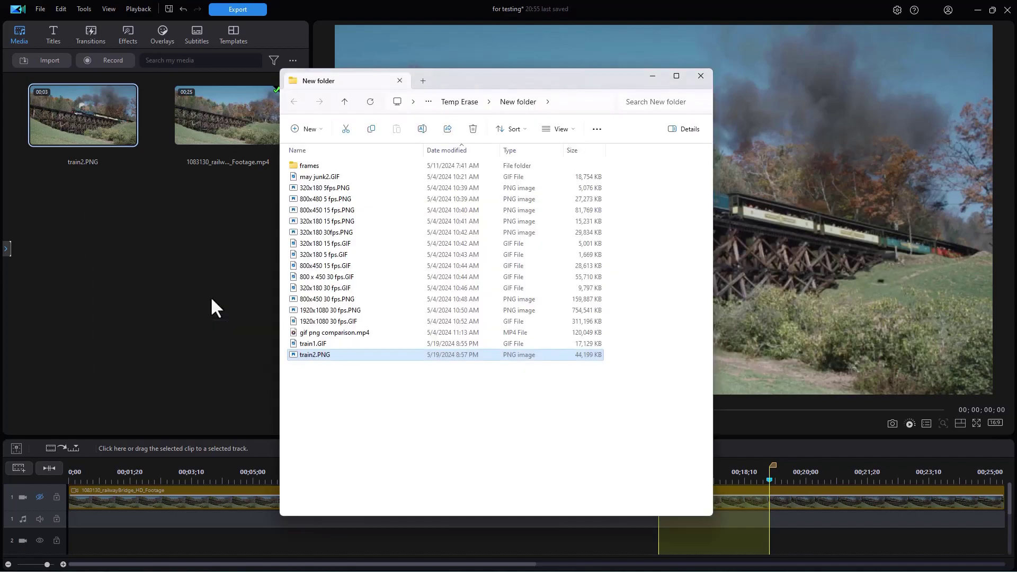